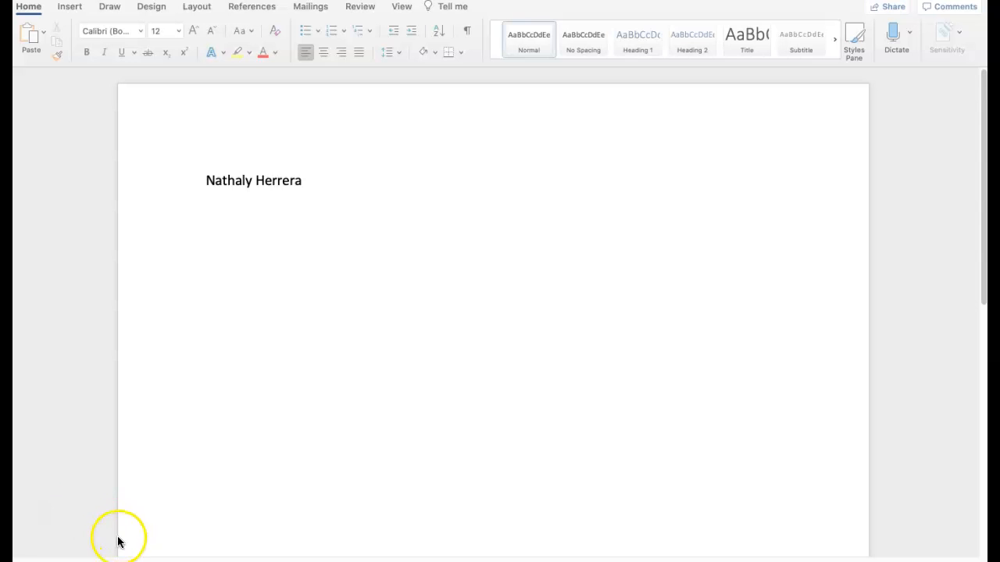
- Start a new line below the student's name and paste the date and course lines
left_click(299, 185)
key("Return")
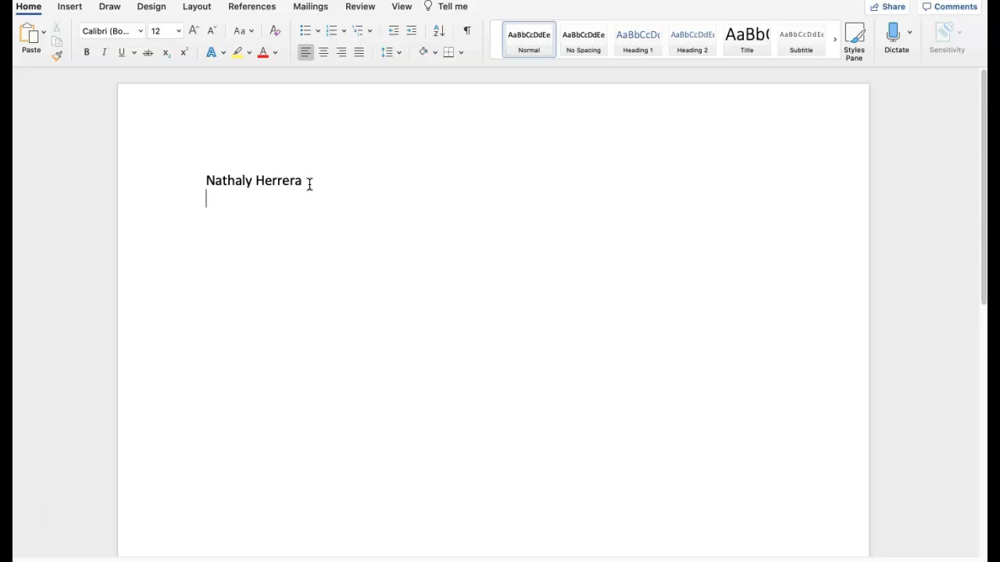
left_click(287, 187)
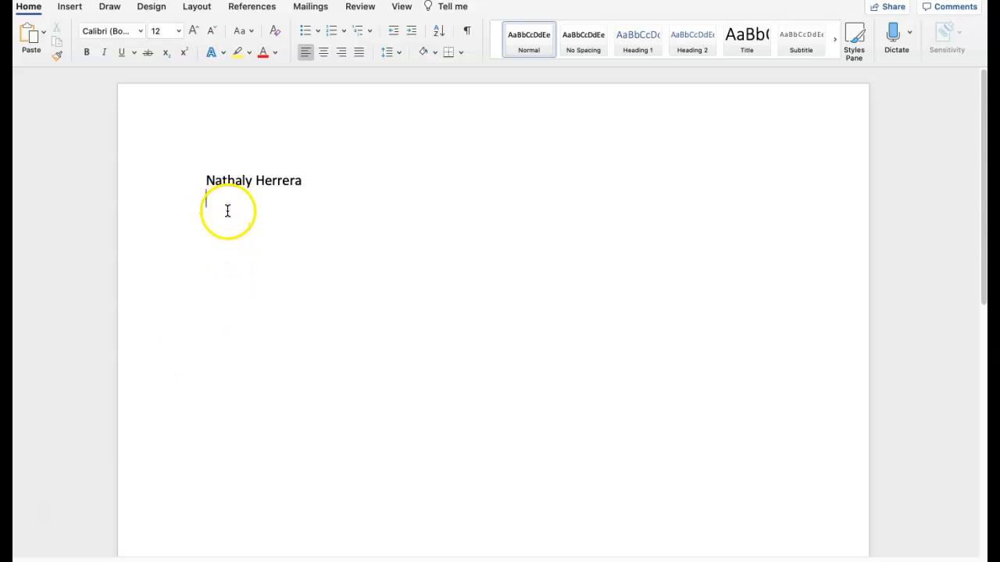
type("September 9, 2020 English 111")
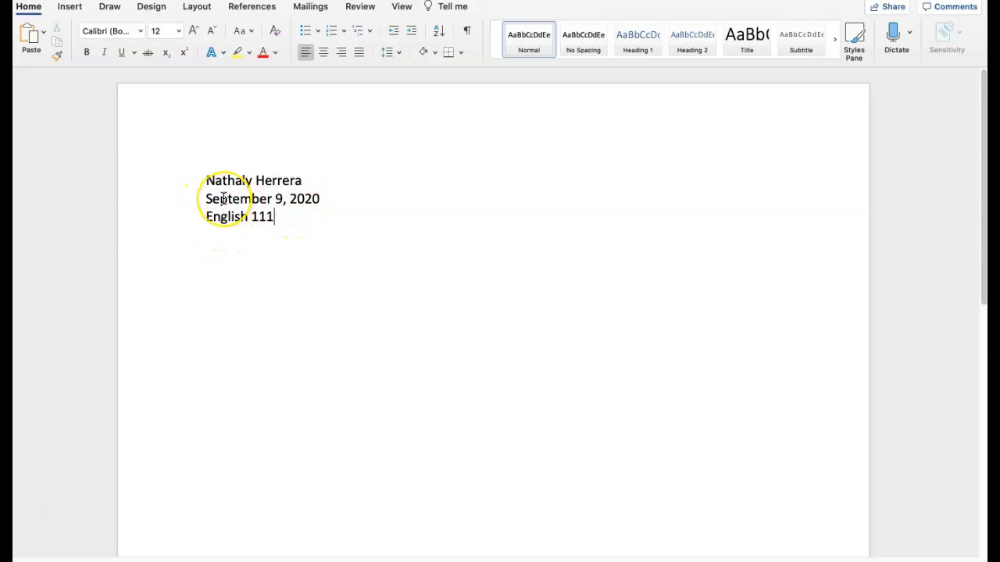
- Replace the written-out date with the short date 9/9/20
left_click(327, 199)
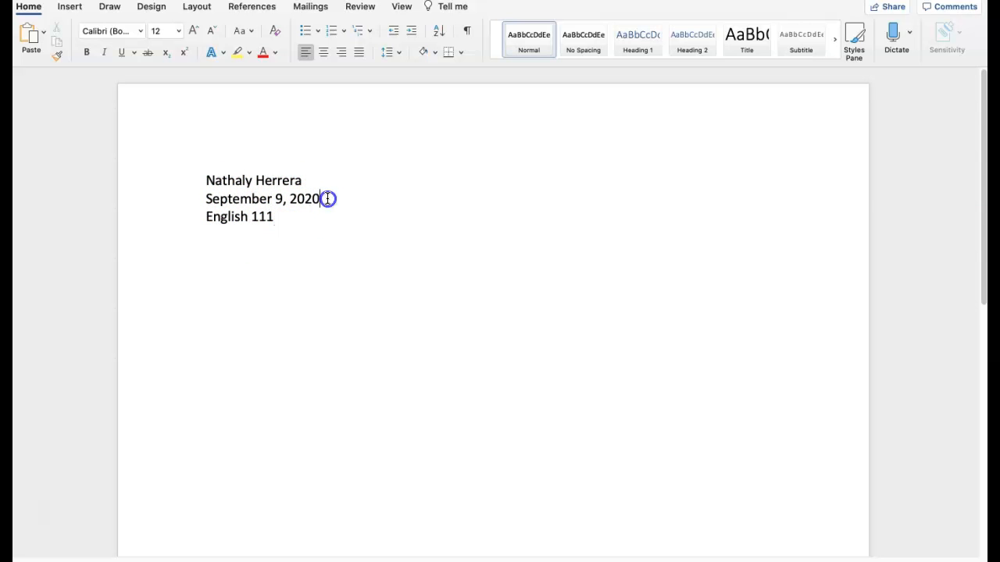
type("9/9/20")
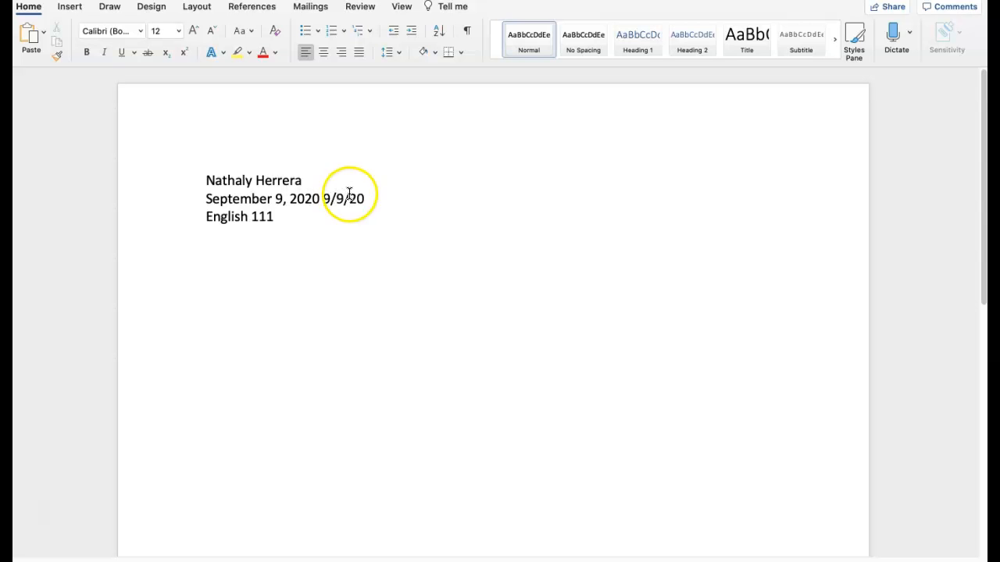
left_click_drag(324, 198, 216, 194)
key("BackSpace")
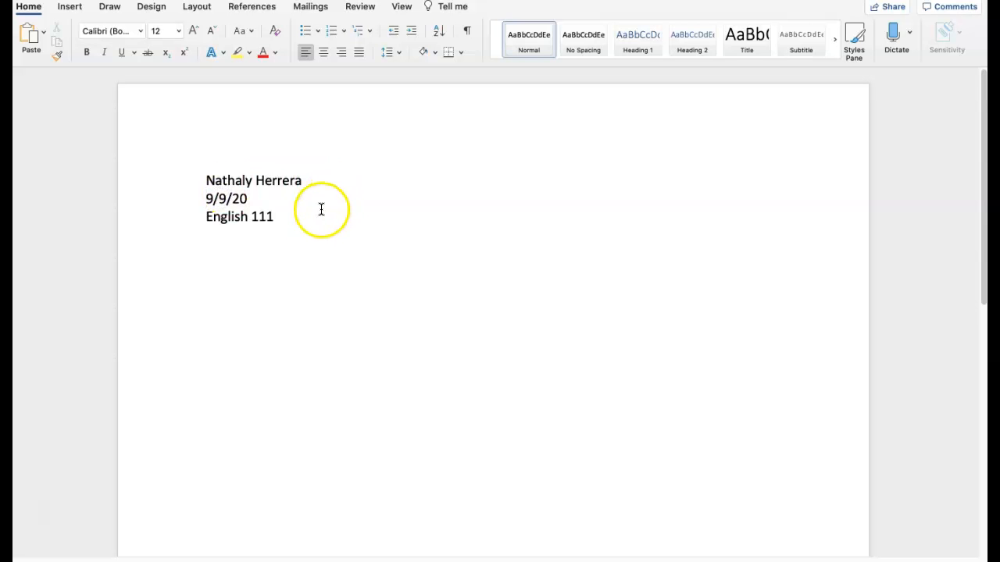
- Append D14 to the course line and add three blank lines below it
left_click(286, 219)
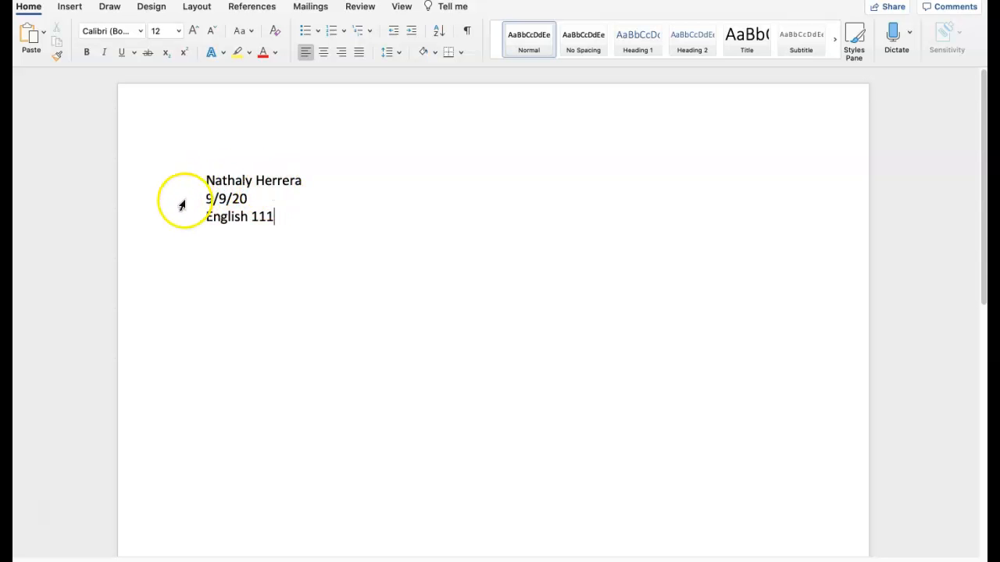
left_click(281, 236)
type("D14")
key("Return")
key("Return")
key("Return")
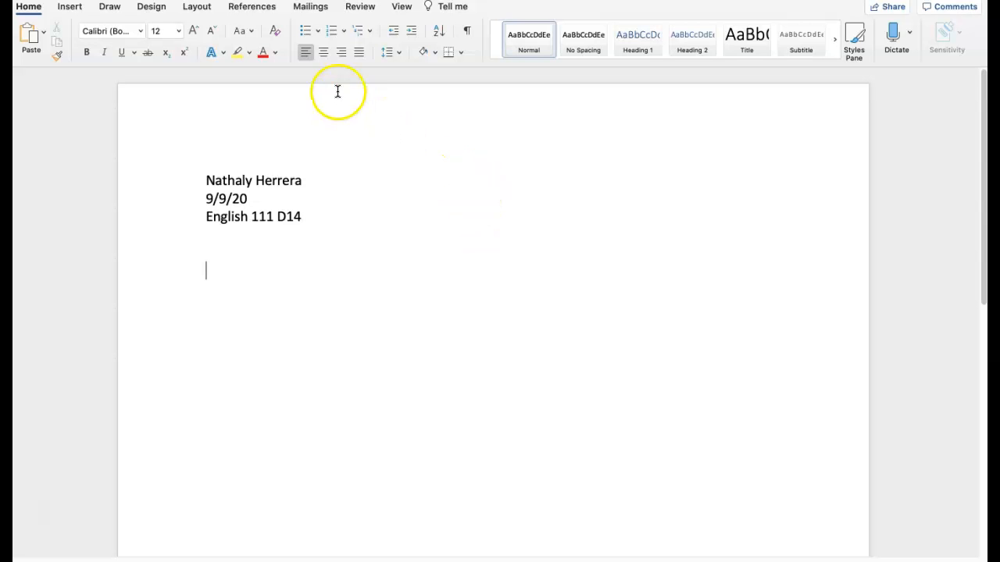
- Center the new line and enter the placeholder heading Title
left_click(322, 53)
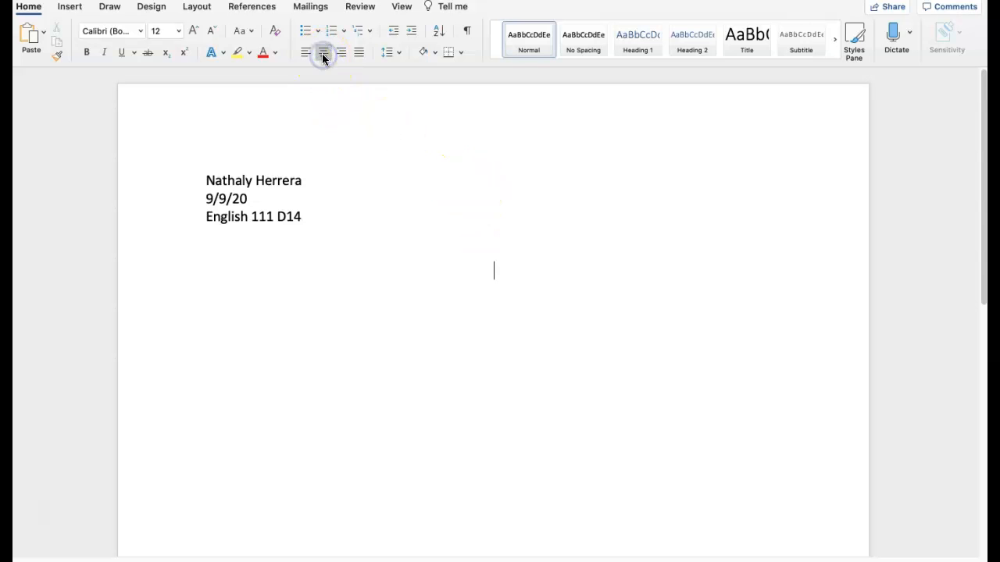
type("Title")
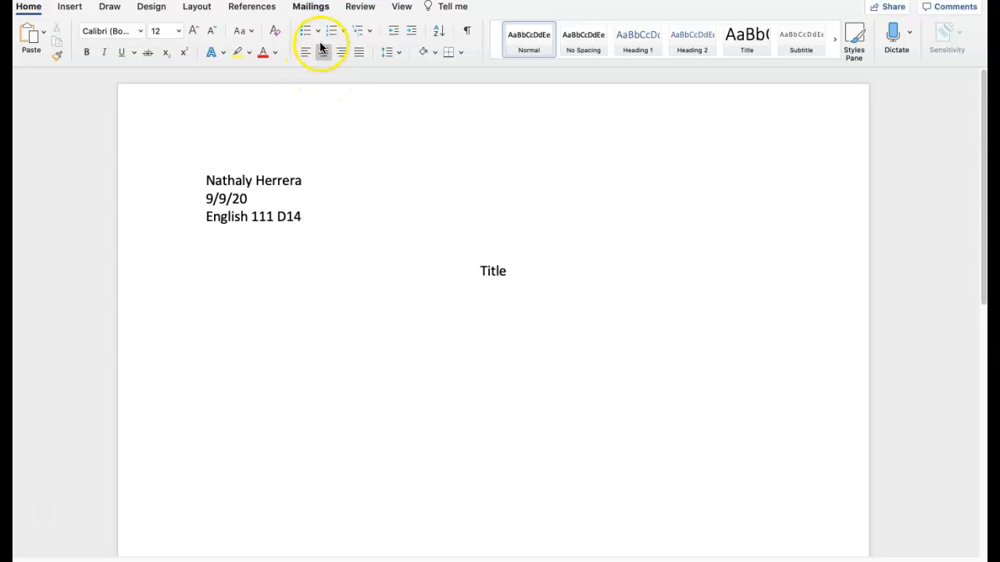
- Insert right-aligned page numbers at the top of the page (header), keeping the number on the first page
left_click(75, 10)
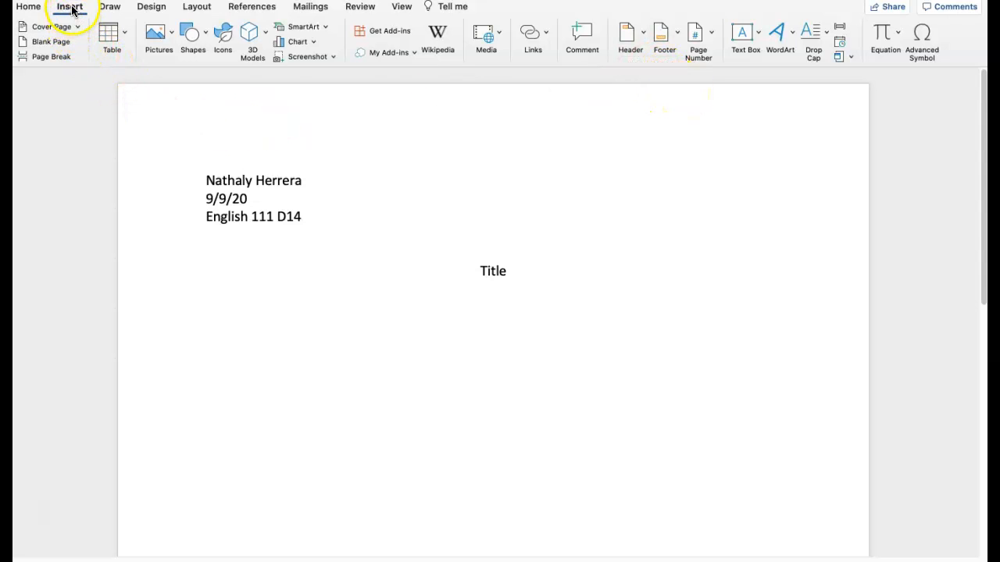
left_click(703, 38)
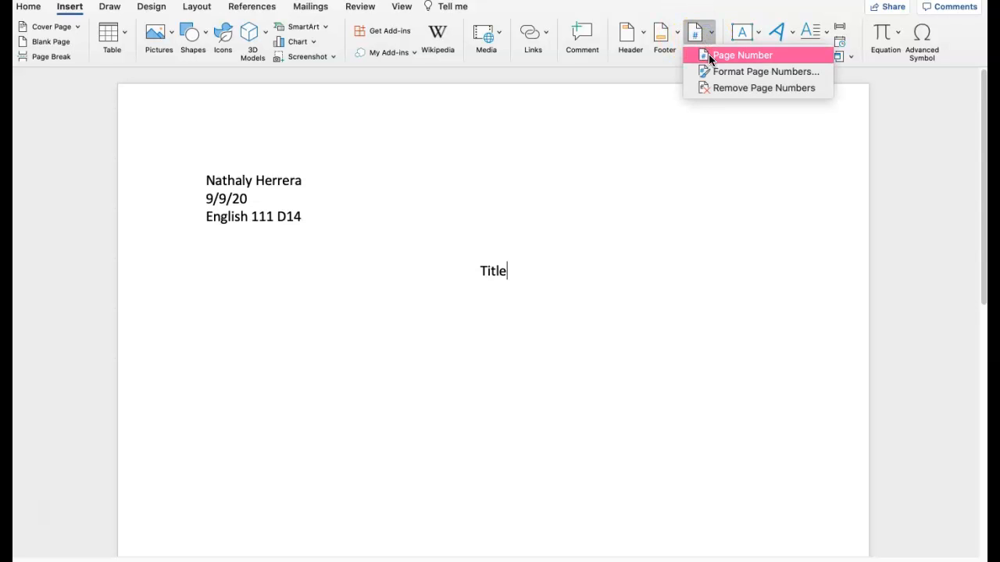
left_click(708, 54)
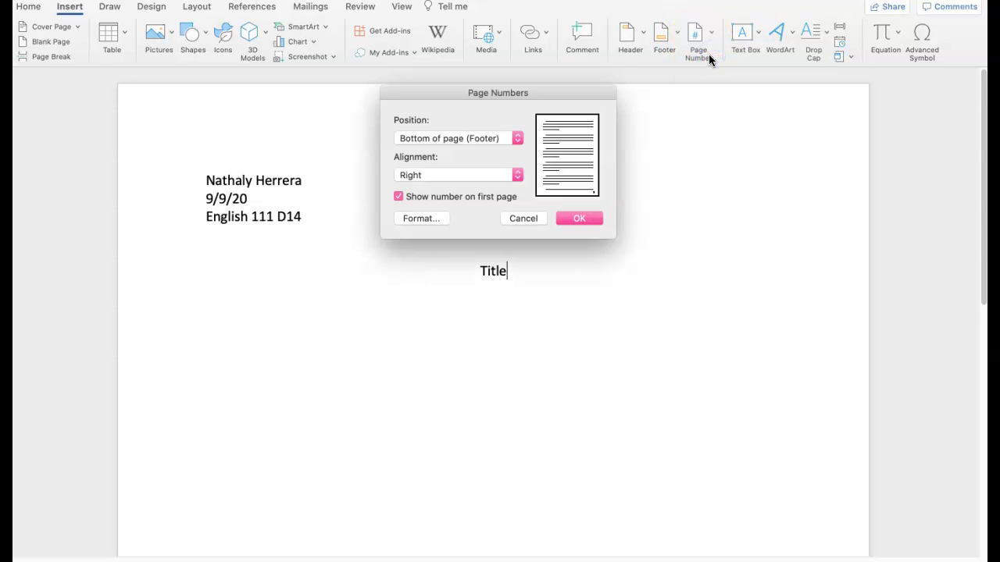
left_click(520, 137)
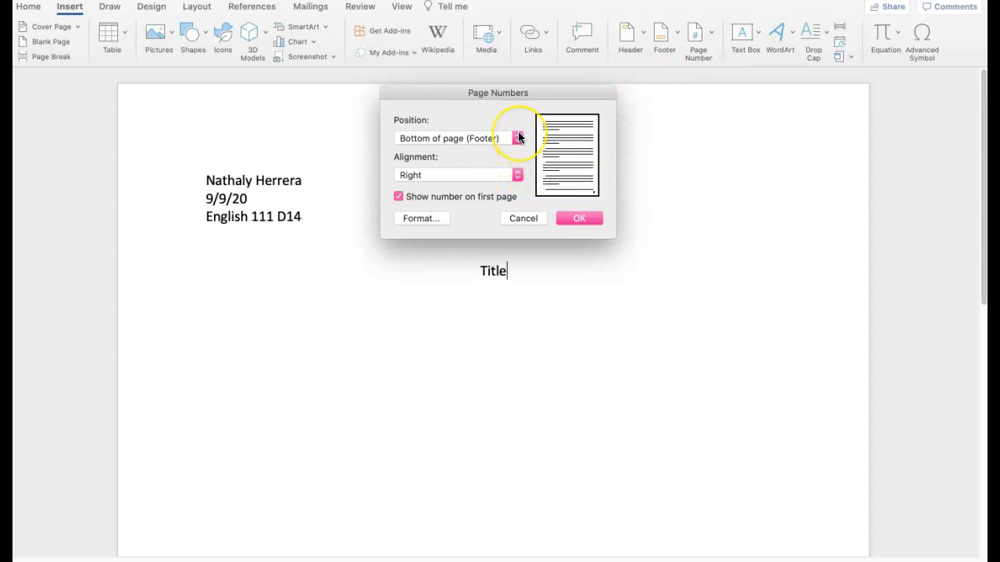
left_click(519, 138)
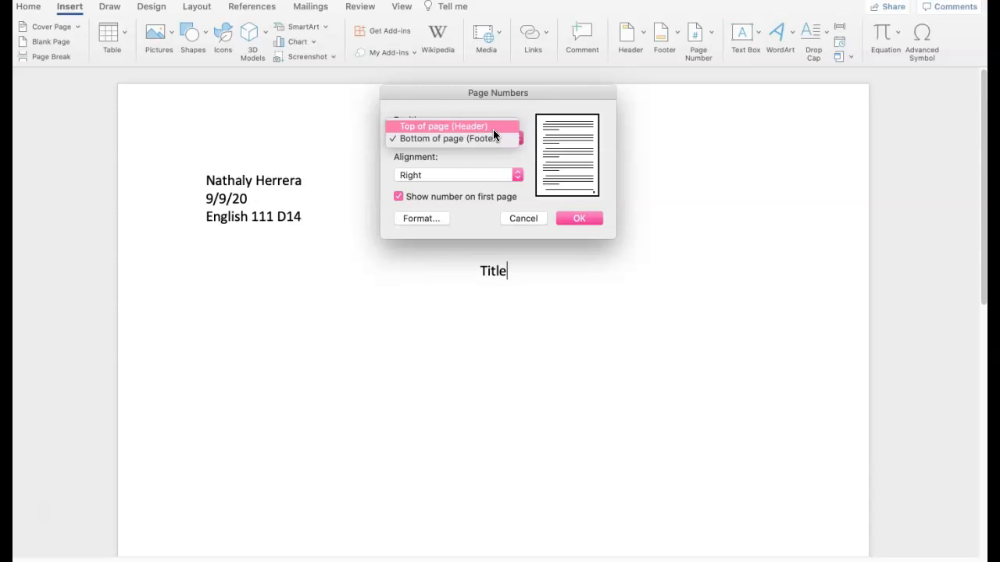
left_click(493, 126)
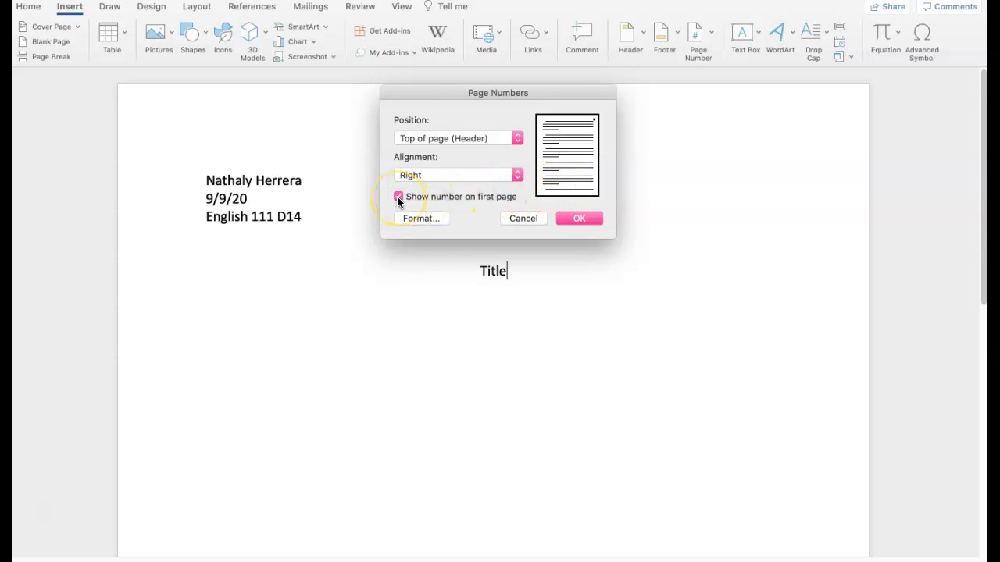
left_click(479, 342)
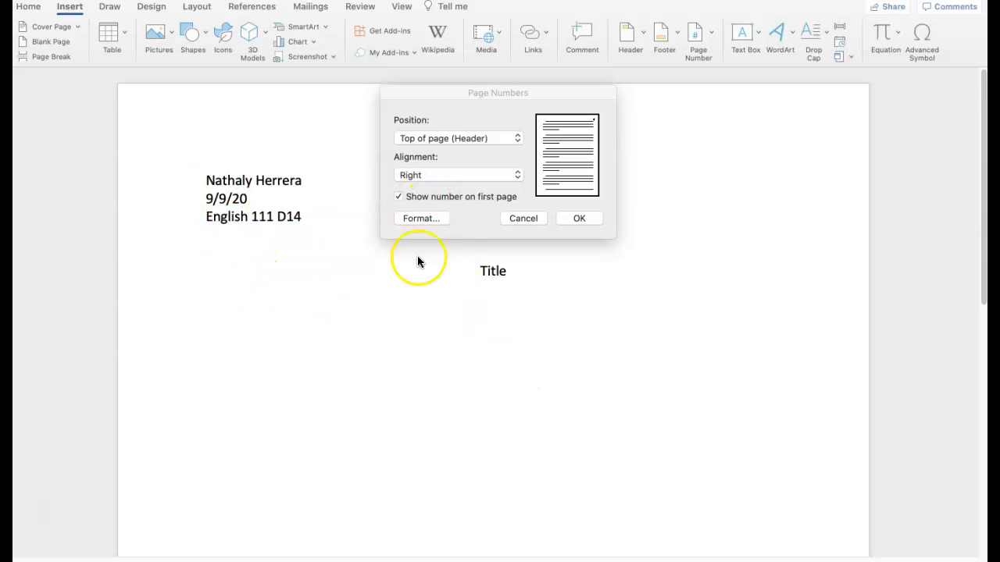
left_click(575, 219)
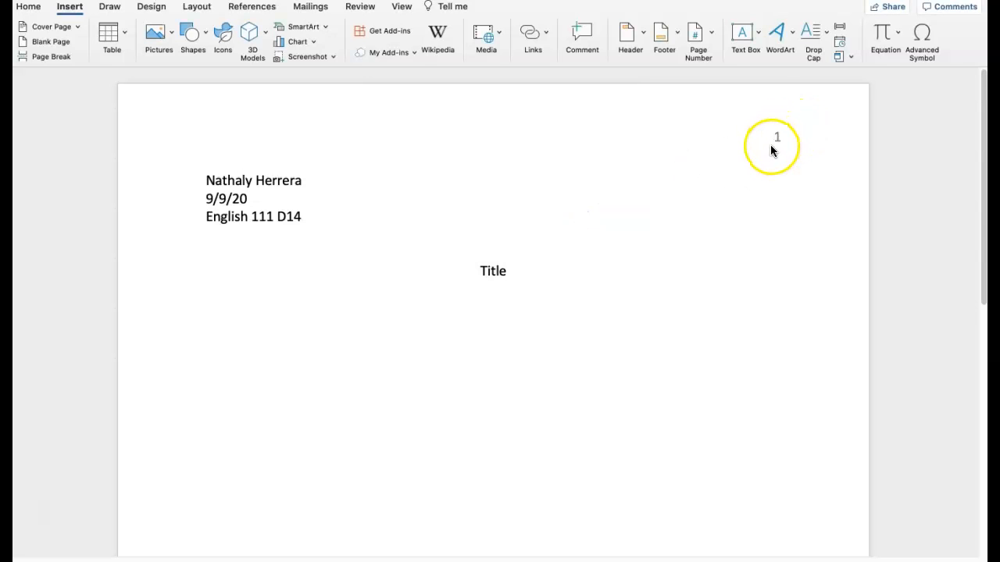
- Edit the header to put the author's last name before the page number, then close the header
double_click(771, 142)
left_click(772, 137)
left_click(777, 139)
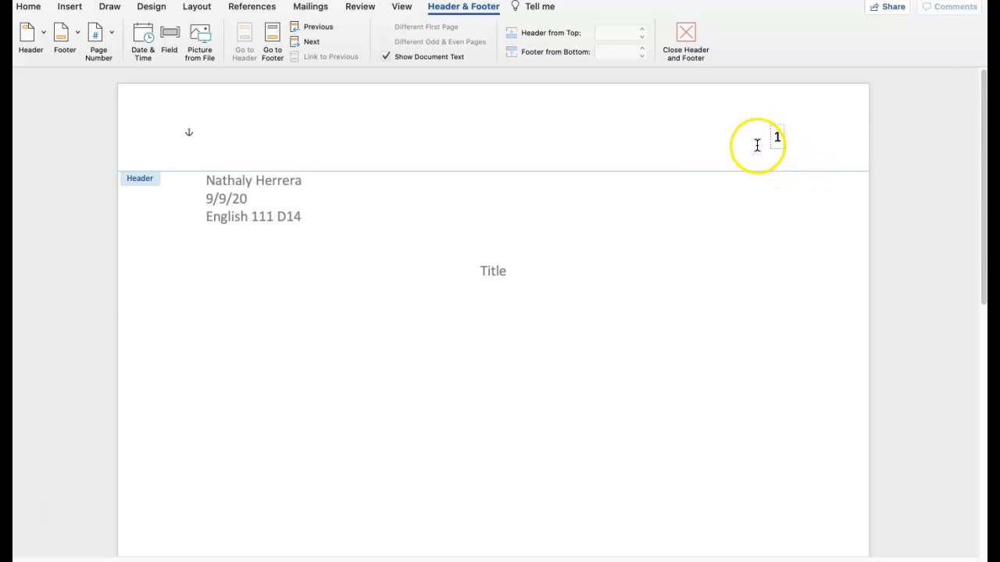
left_click(757, 145)
type("Herr")
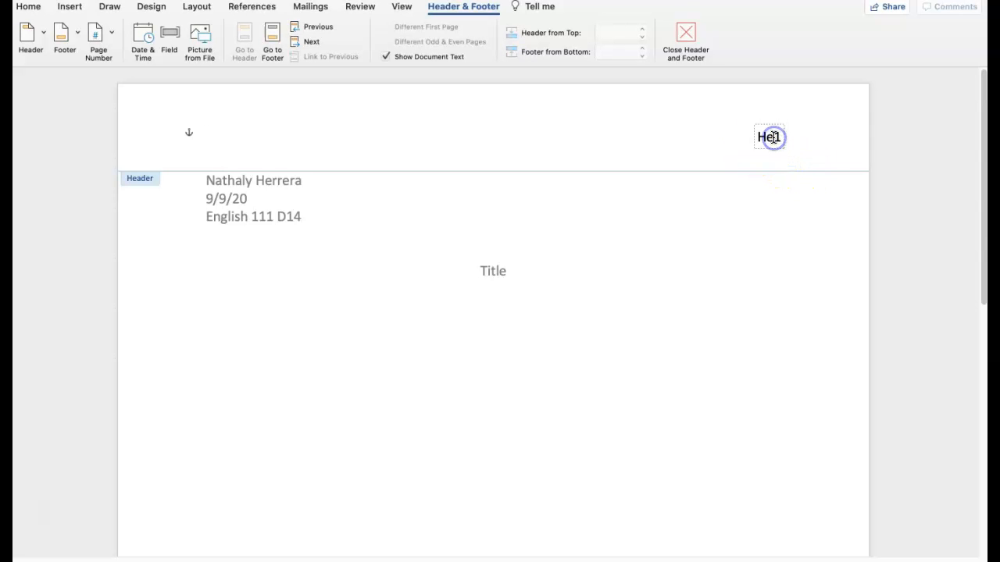
type("era")
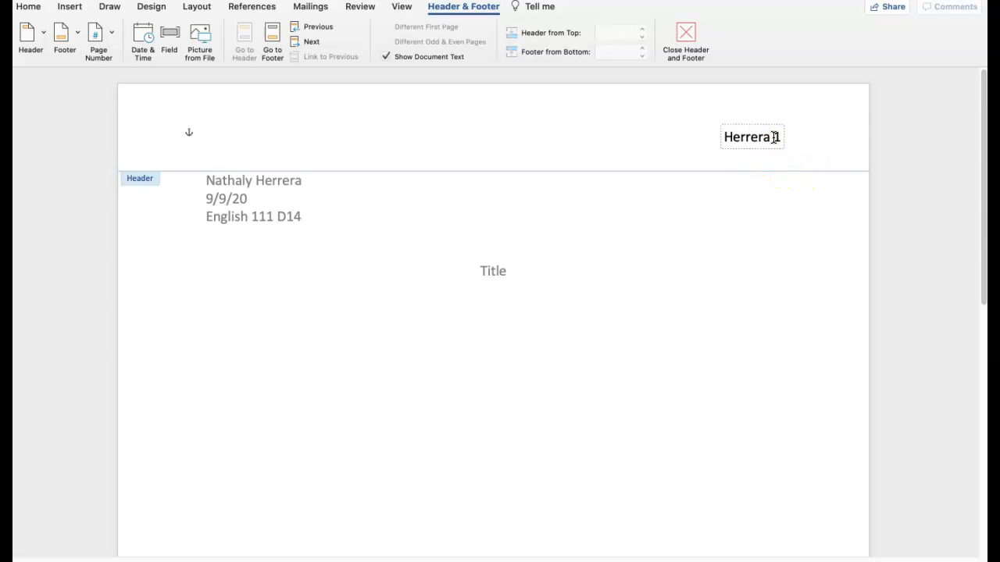
left_click(685, 41)
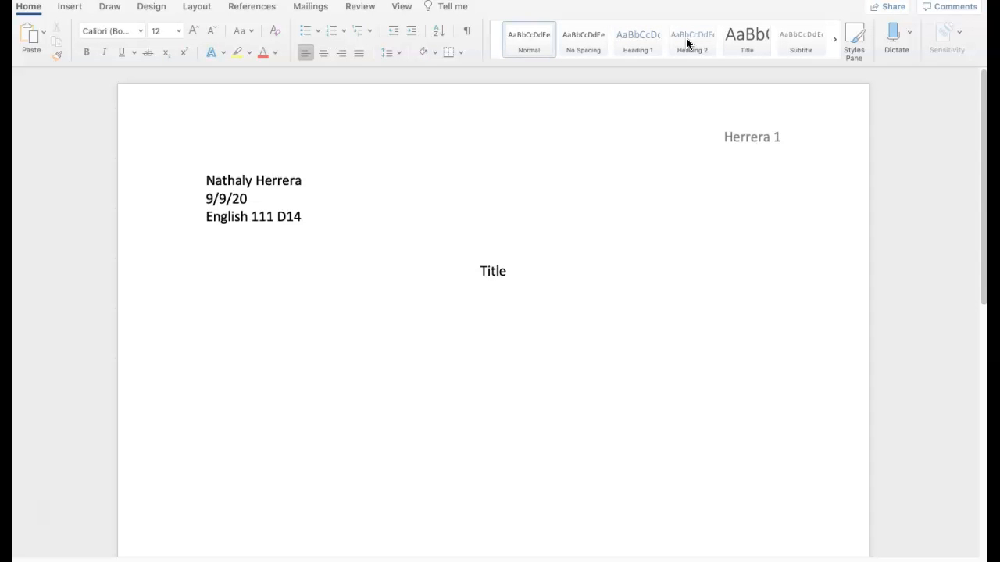
- Start a new left-aligned paragraph below the title
left_click(587, 265)
left_click(547, 276)
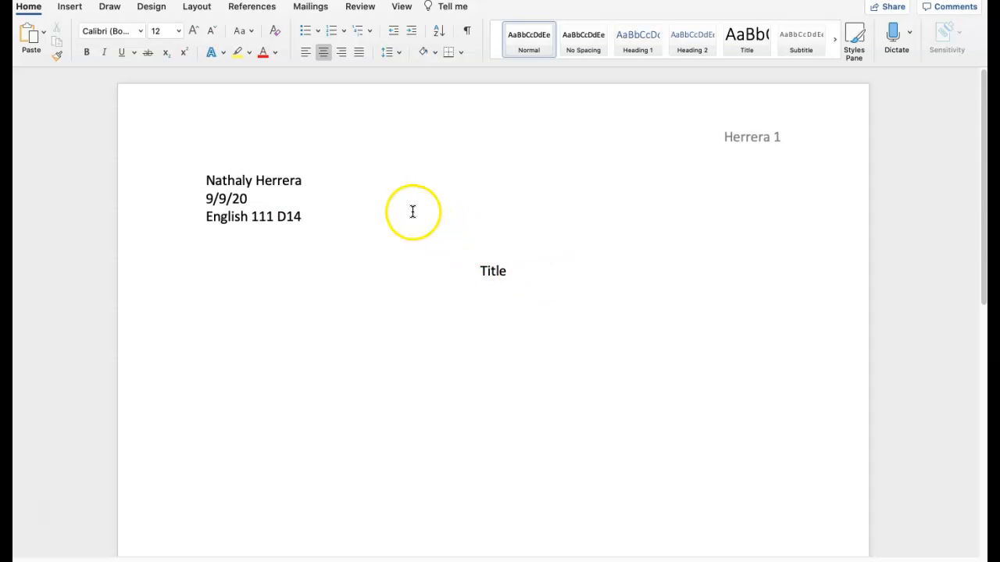
key("Return")
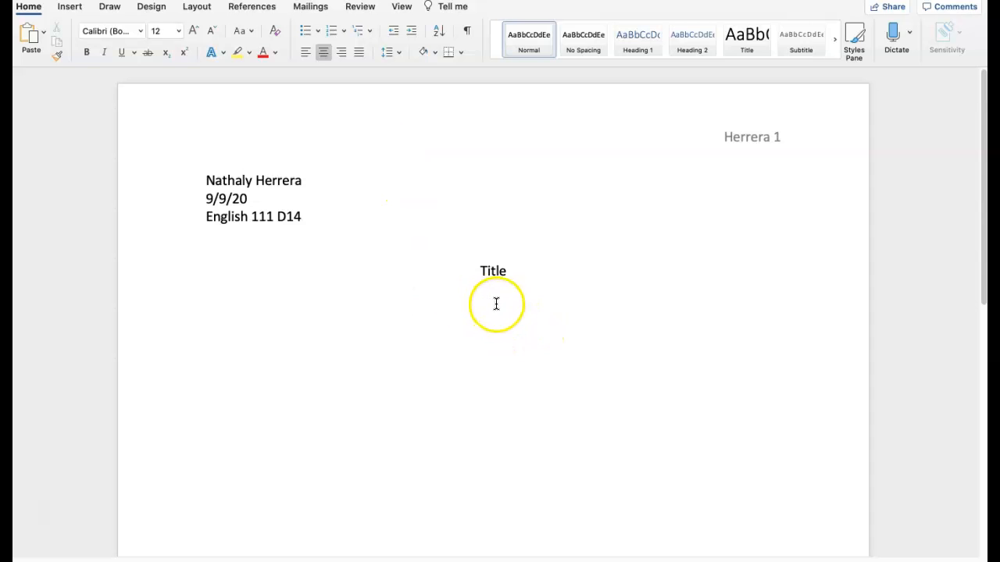
left_click(305, 53)
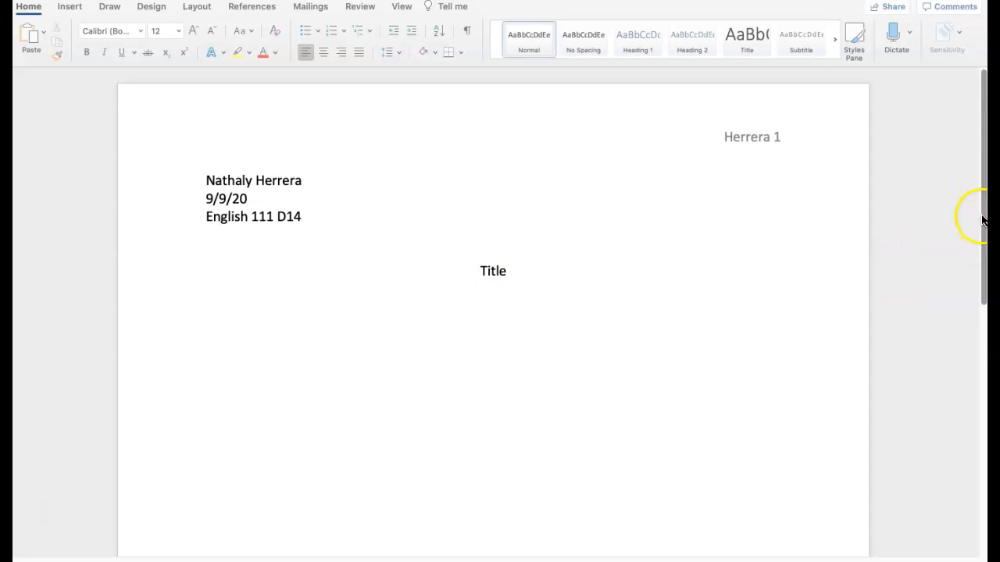
- Set the line spacing of the new paragraph to 2.0
left_click_drag(983, 219, 980, 243)
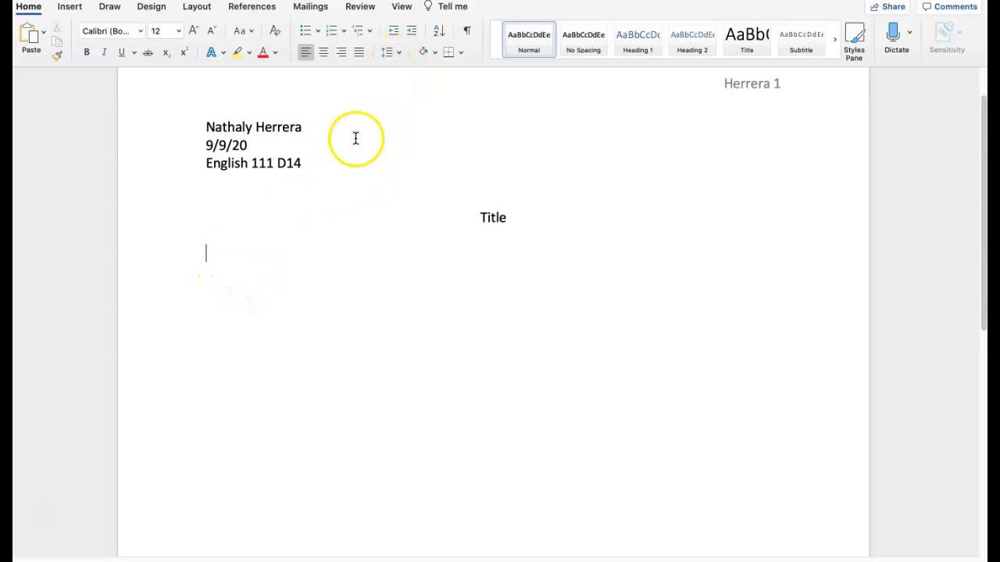
left_click(385, 53)
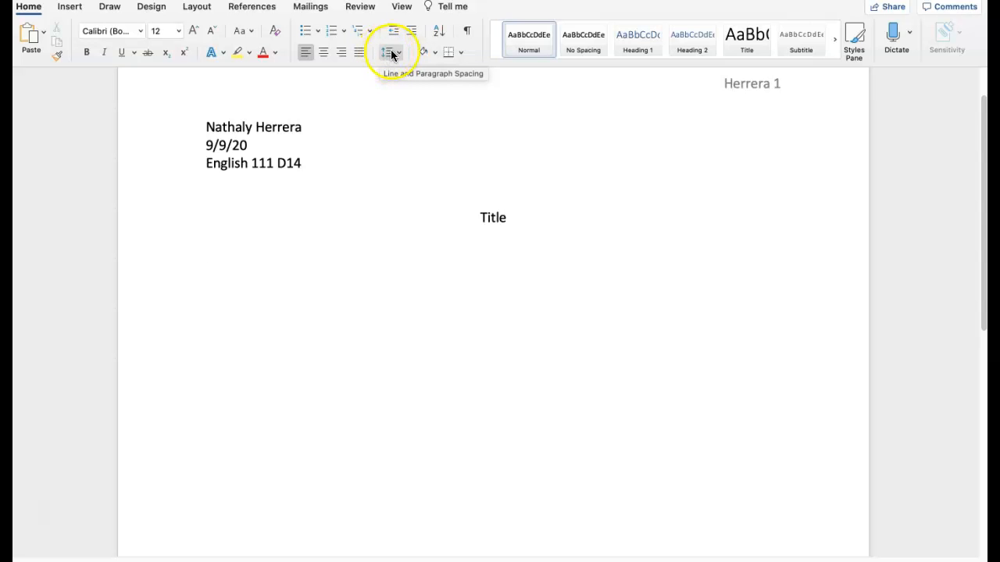
left_click(397, 57)
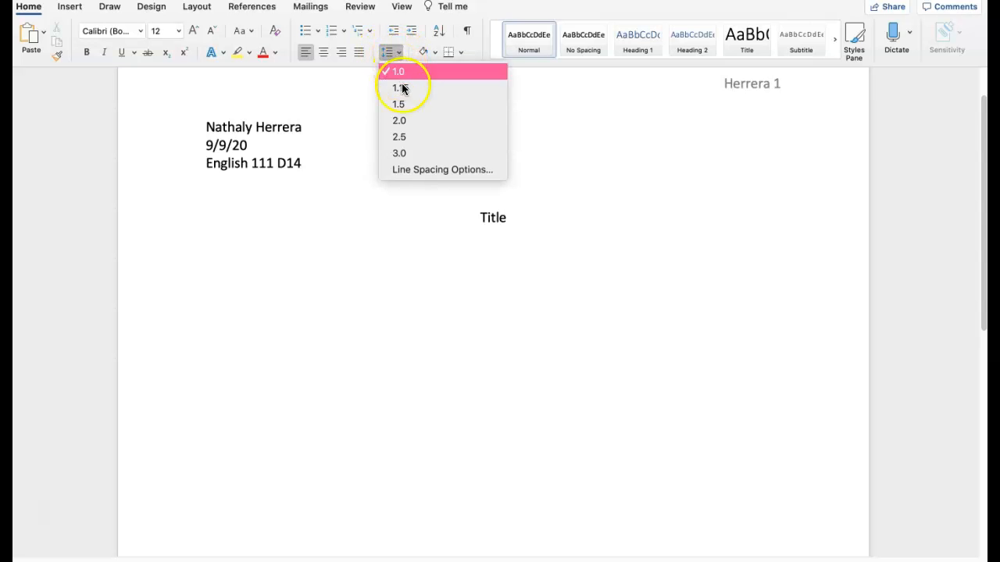
left_click(404, 120)
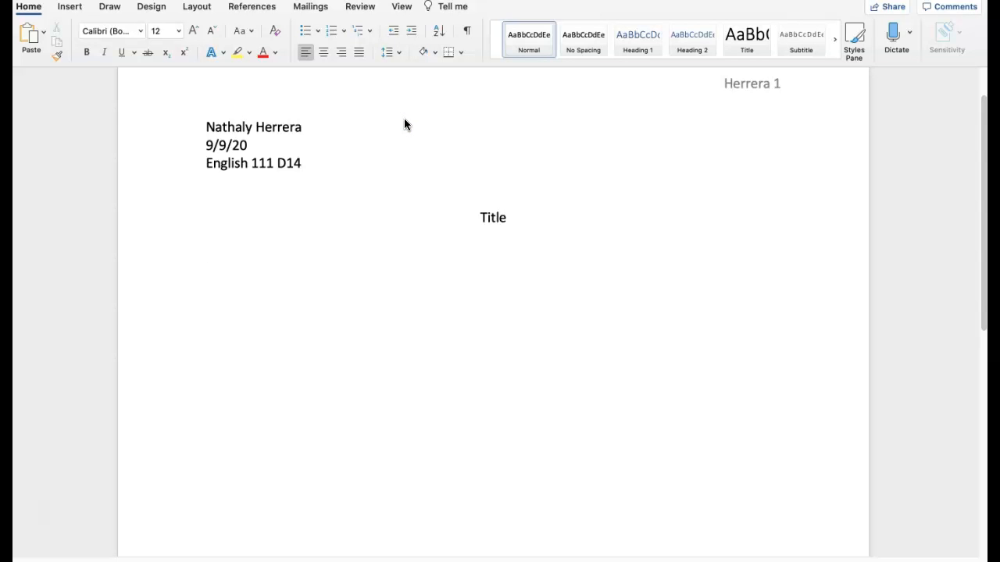
- Add blank lines until the cursor moves onto the second page
type("In")
key("Return")
key("Return")
key("Return")
key("Return")
key("Return")
key("Return")
key("Return")
key("Return")
key("Return")
key("Return")
key("Return")
key("Return")
key("Return")
key("Return")
key("Return")
key("Return")
key("Return")
key("Return")
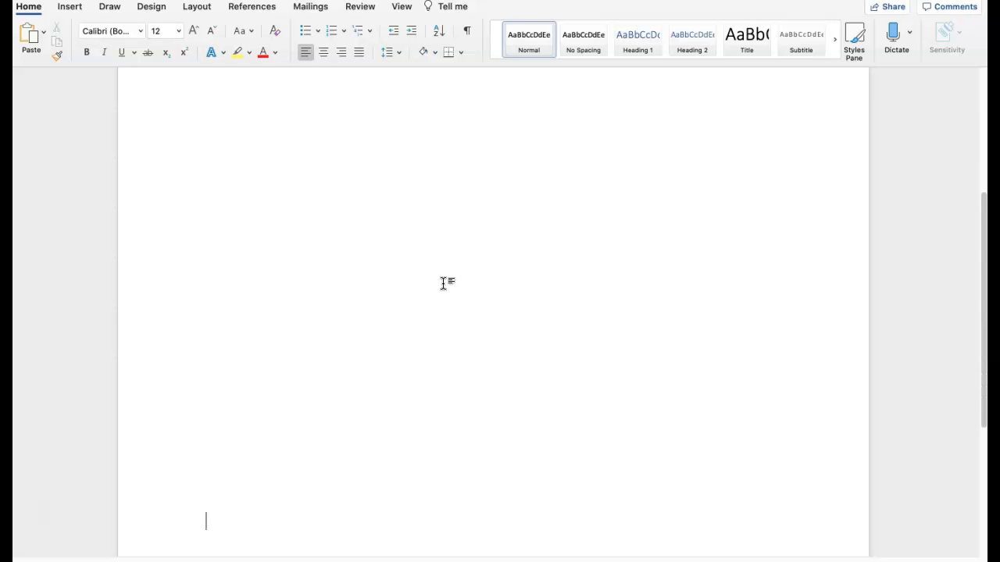
key("Return")
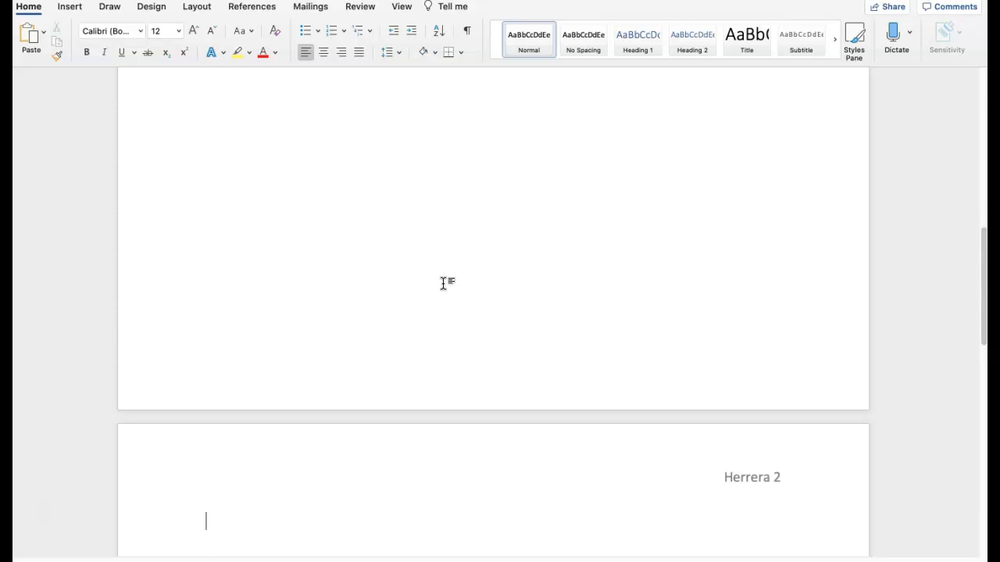
key("Return")
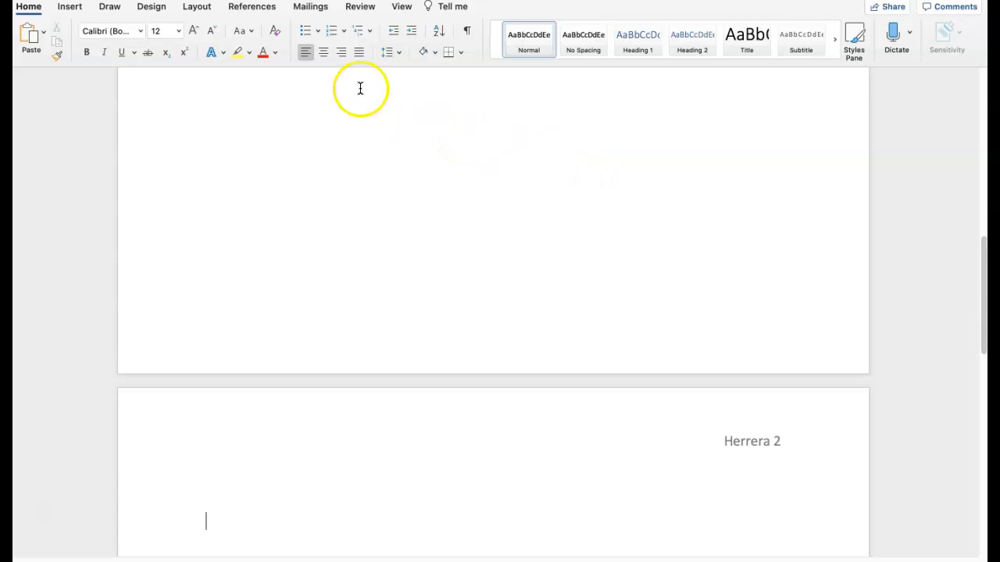
- Type the centered title "Reference" at the top of the second page
left_click(323, 53)
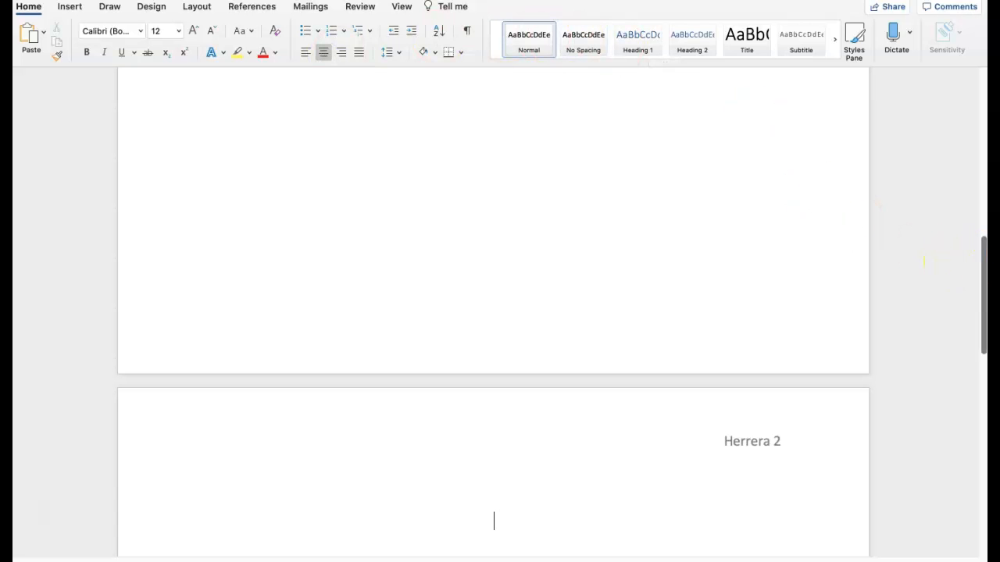
left_click_drag(981, 258, 982, 279)
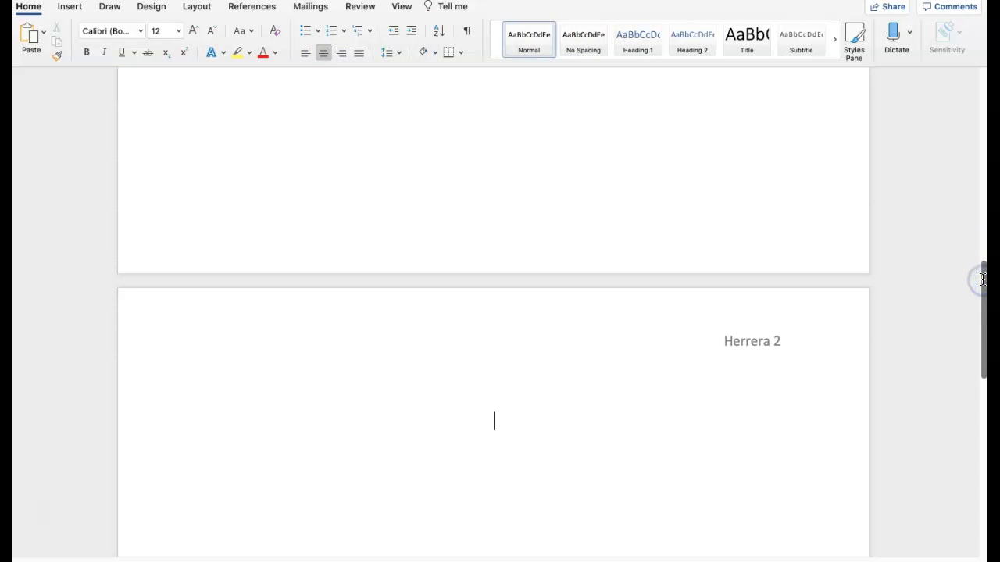
type("Refer")
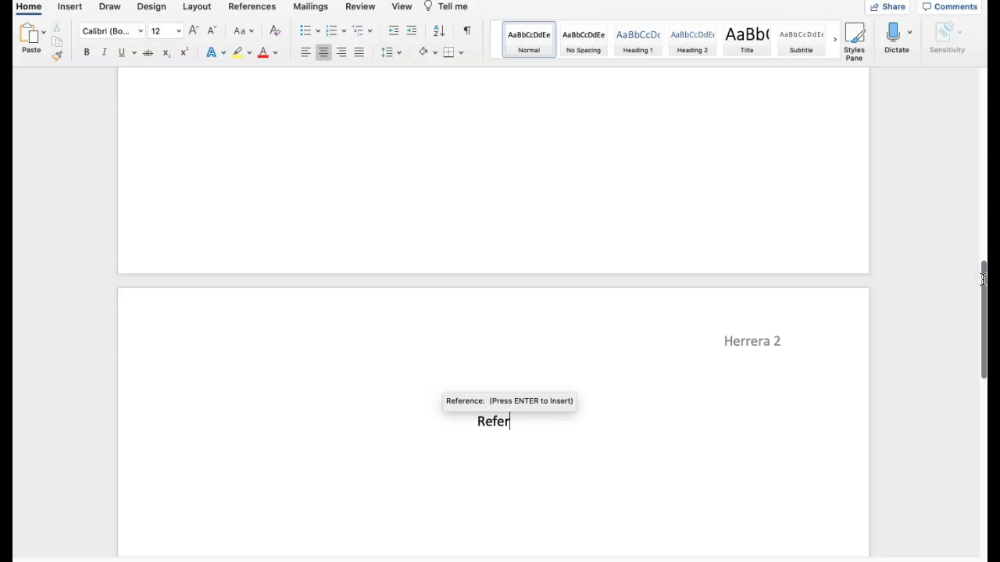
type("ebc")
key("BackSpace")
key("BackSpace")
type("nc")
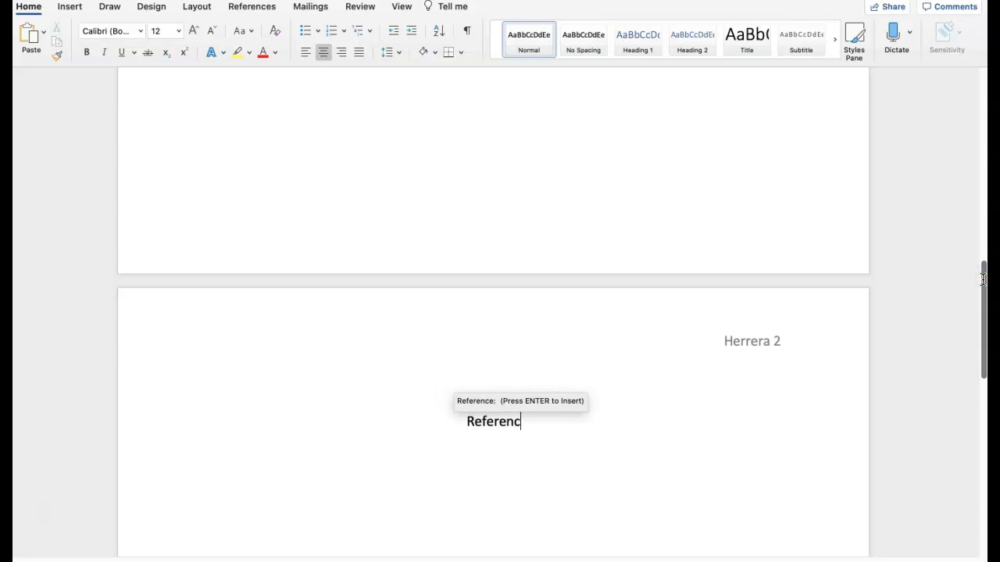
type("es")
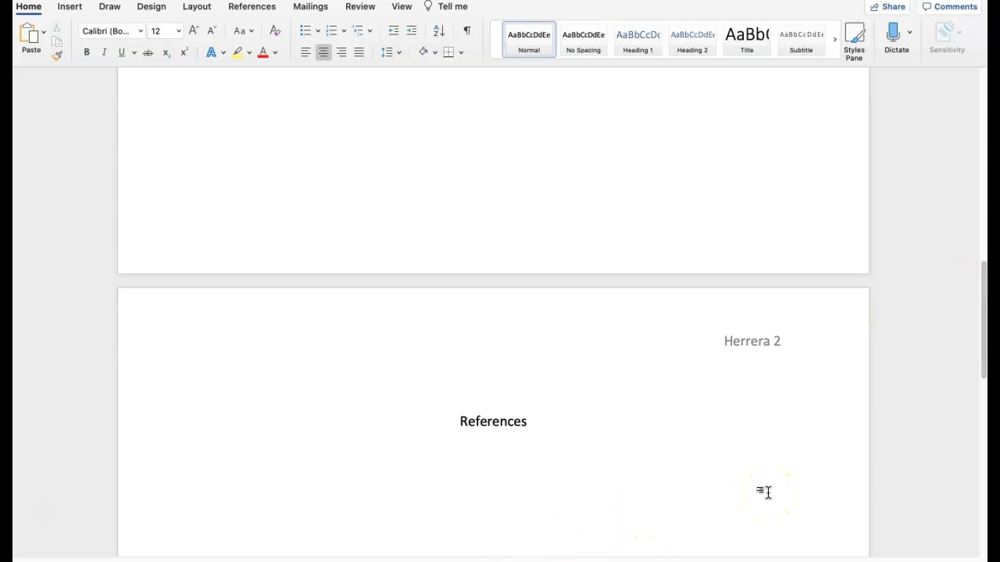
key("BackSpace")
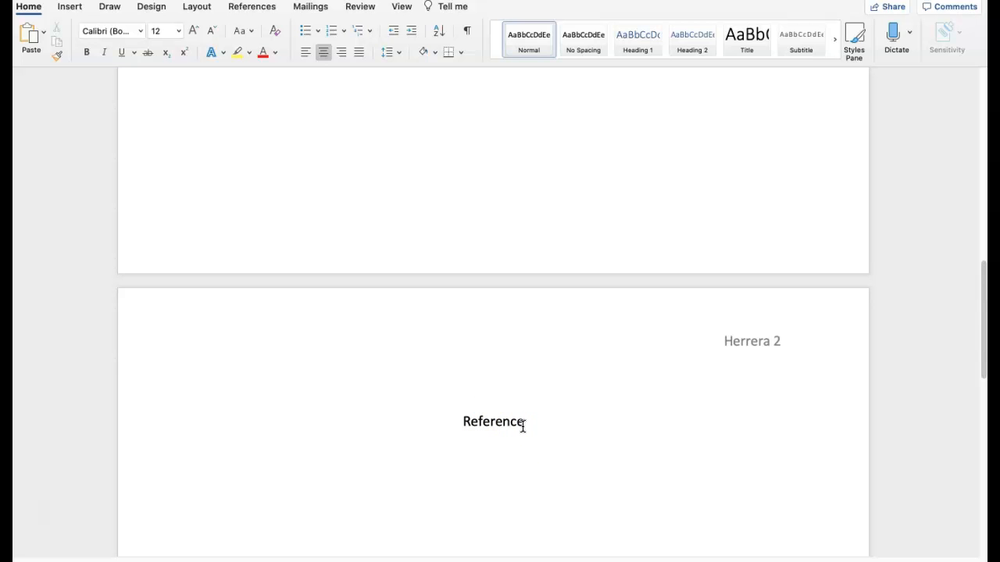
- Start a left-aligned paragraph below the title and paste the Willingham citation into it
key("Return")
key("Return")
left_click(305, 51)
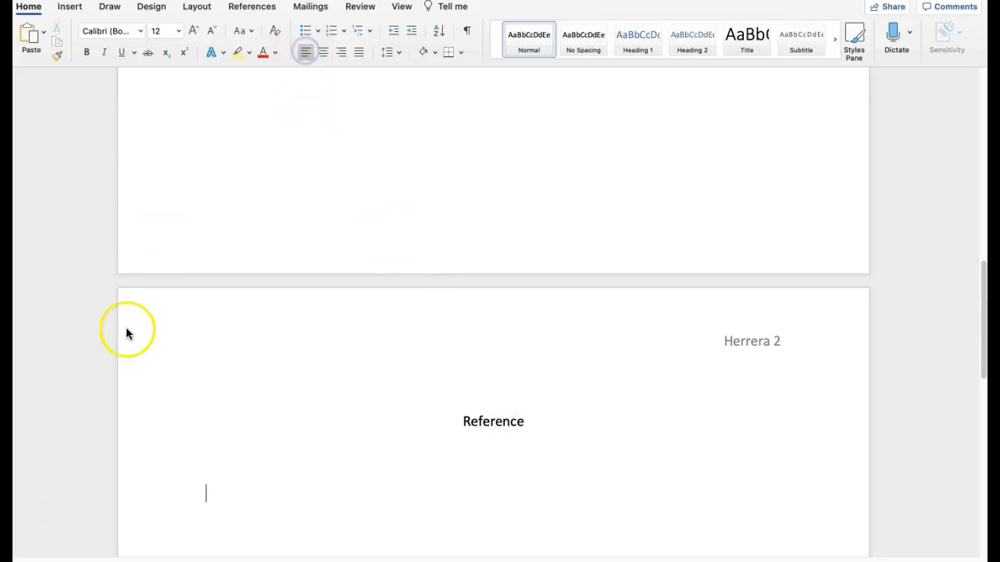
right_click(204, 482)
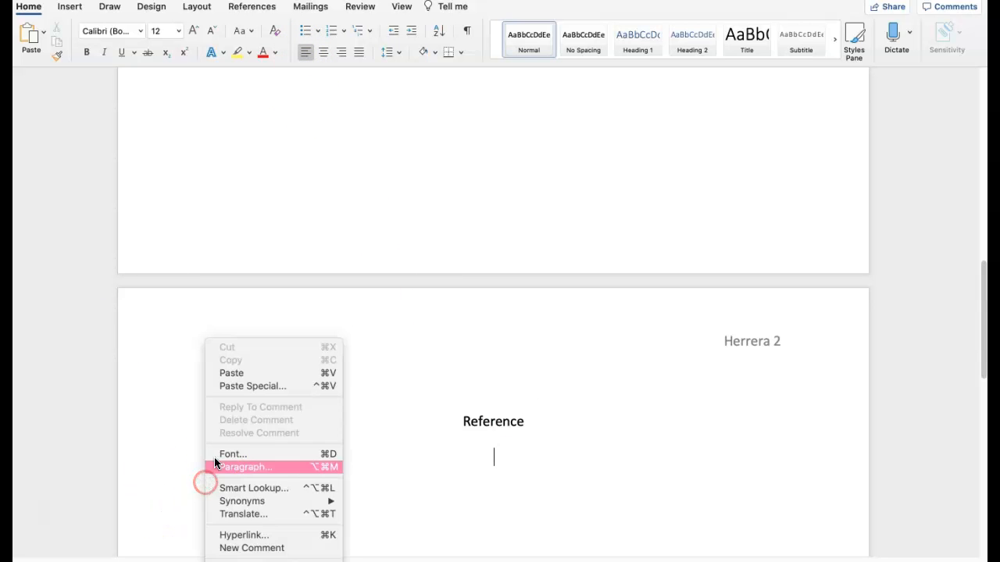
left_click(236, 373)
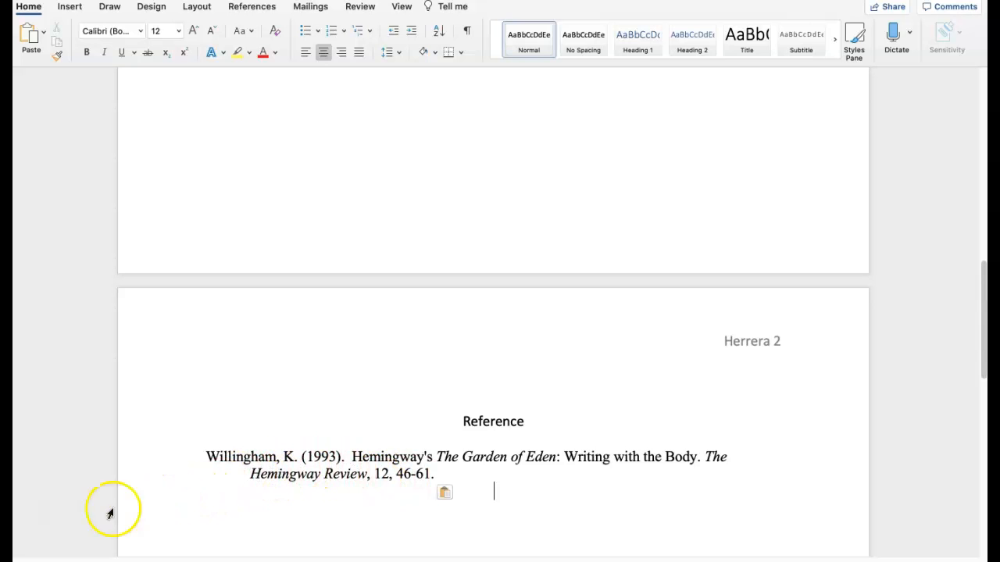
left_click(45, 505)
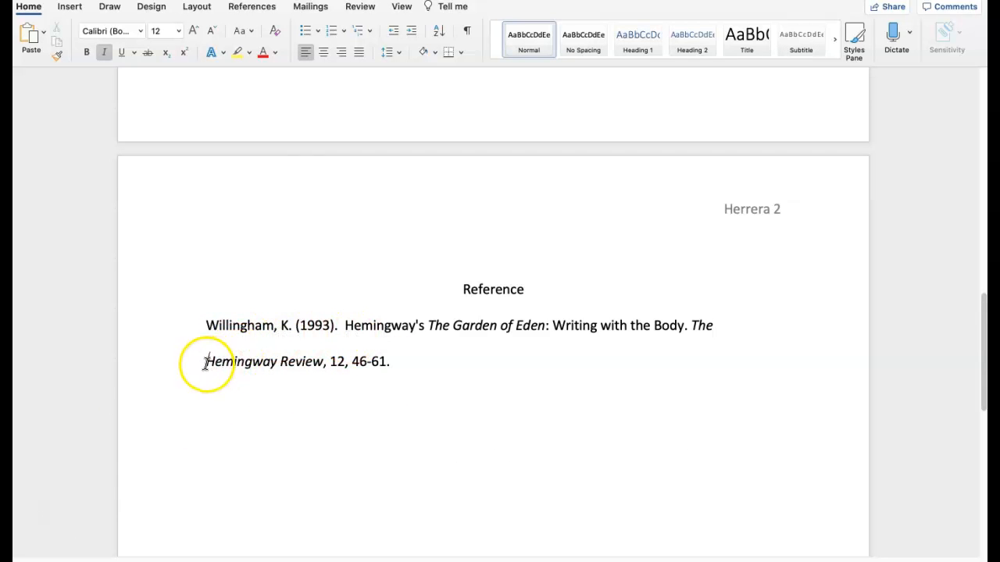
left_click(312, 368)
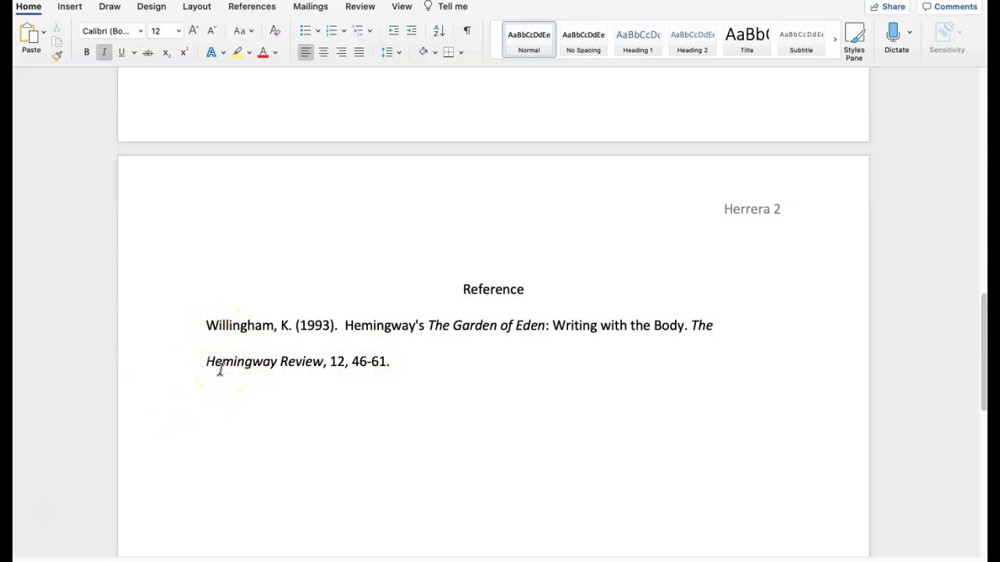
key("Tab")
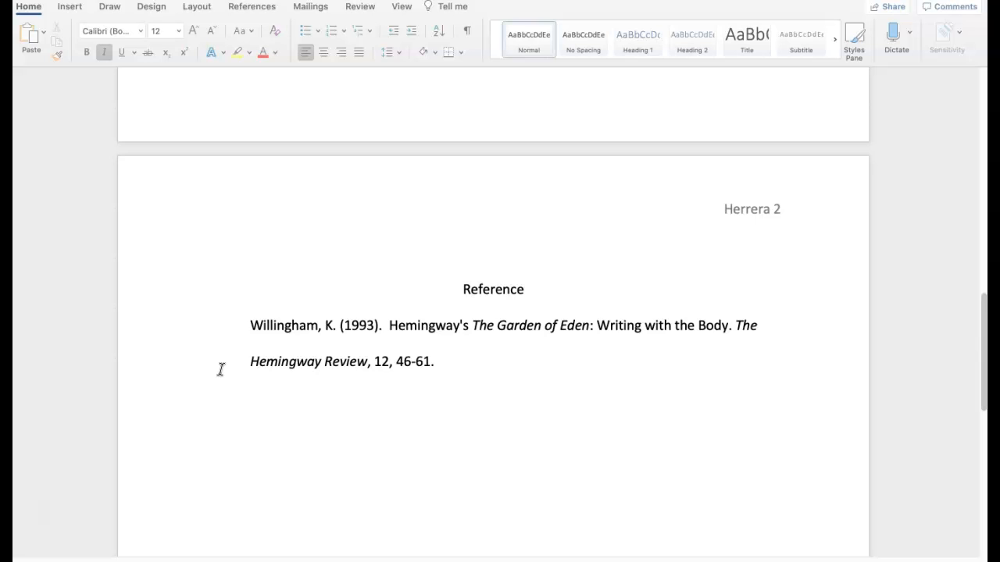
left_click(252, 327)
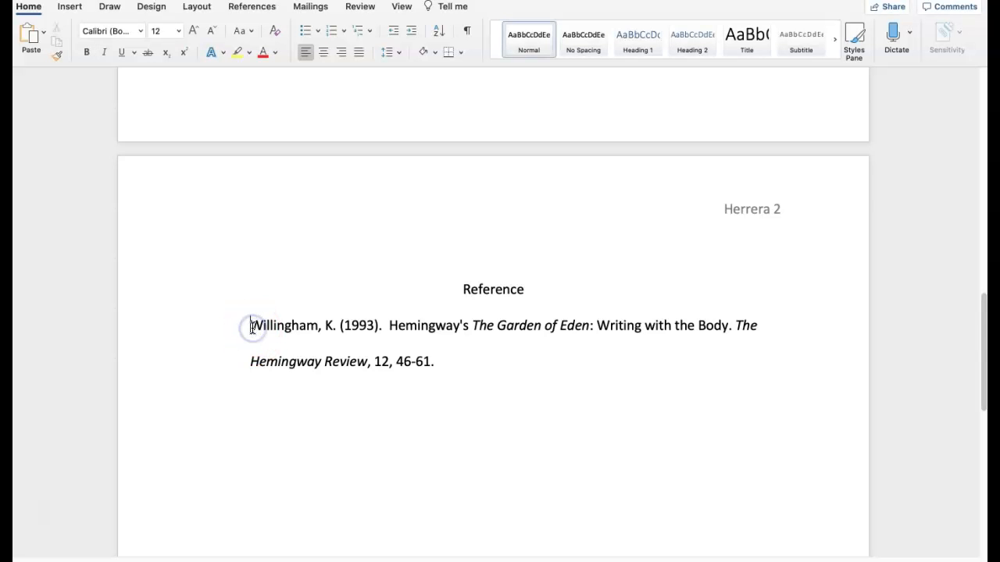
key("BackSpace")
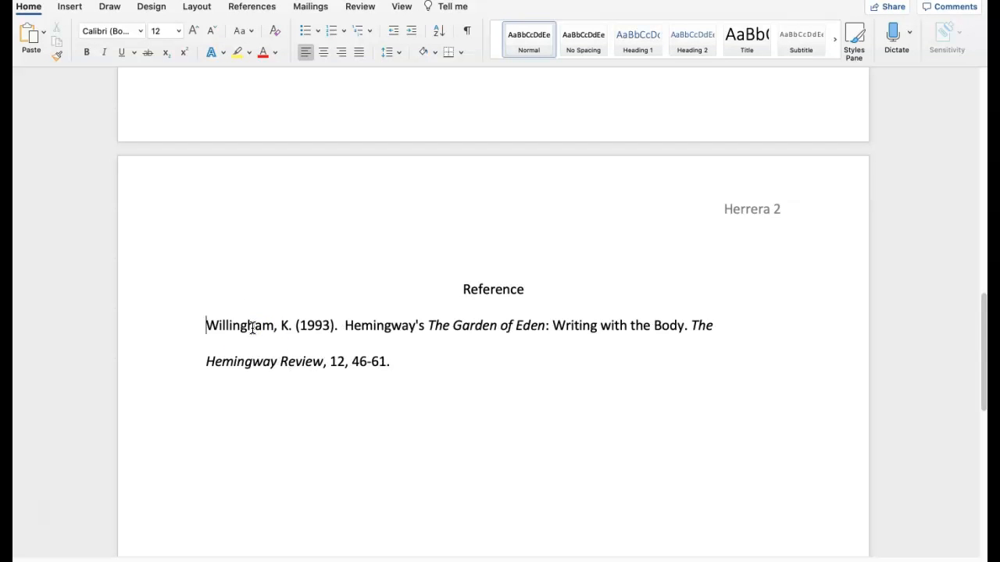
- Give the citation paragraph a hanging indent of 0.5"
left_click(206, 363)
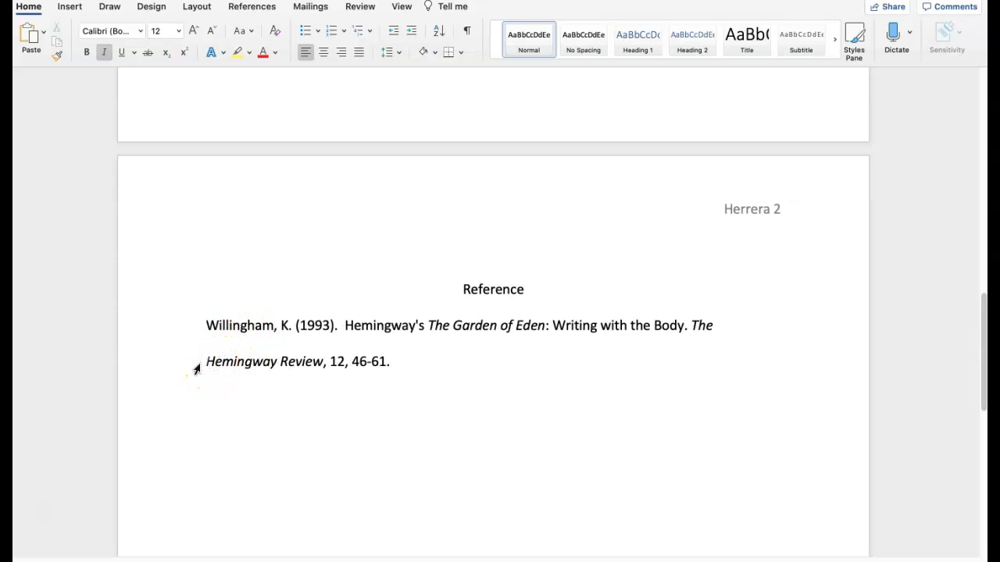
right_click(204, 362)
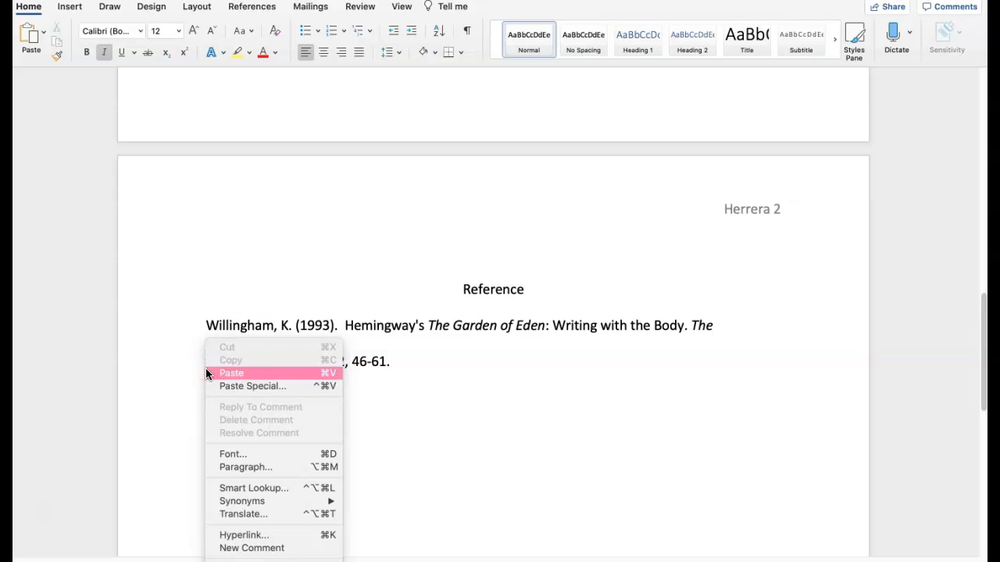
left_click(227, 468)
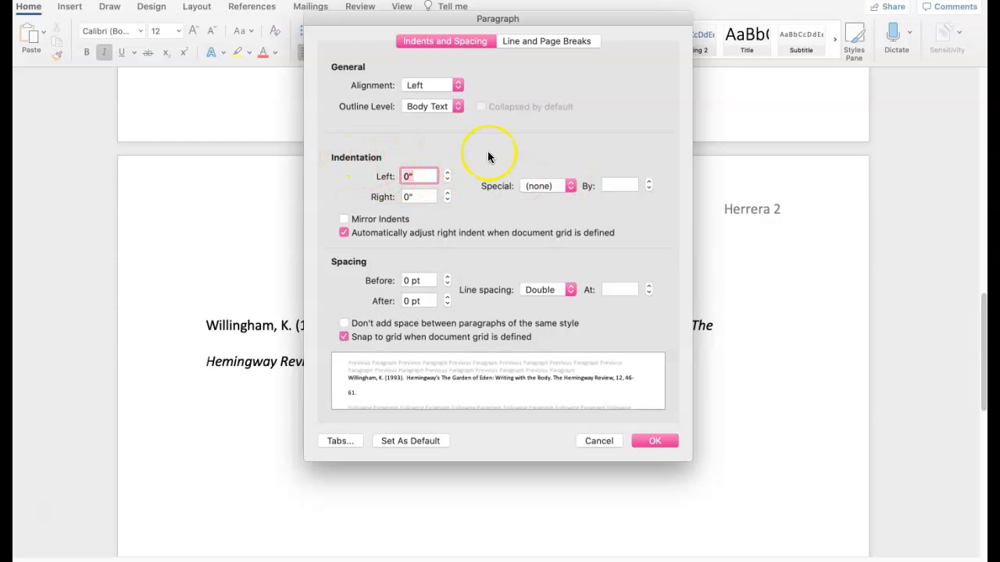
left_click(567, 191)
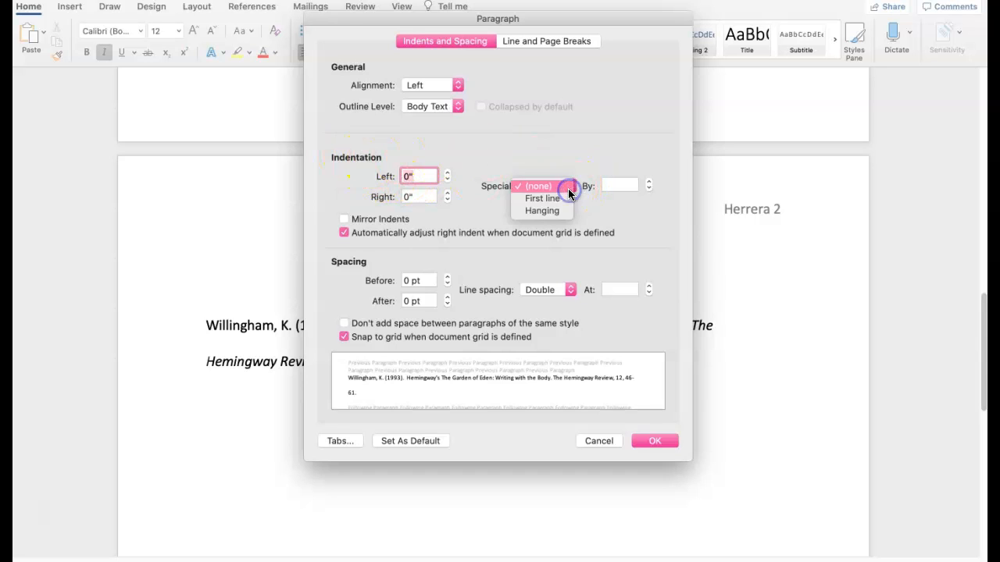
left_click(559, 212)
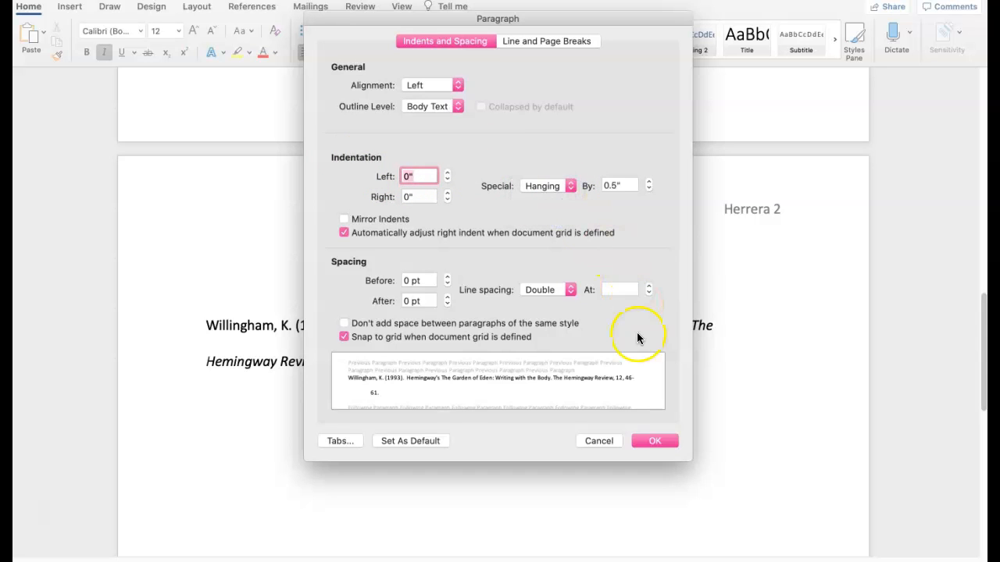
left_click(656, 441)
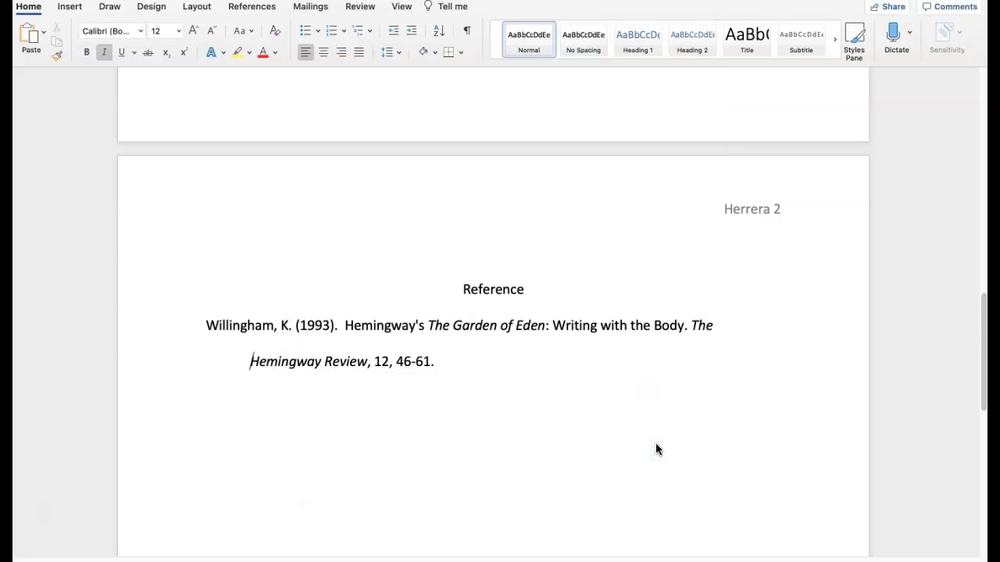